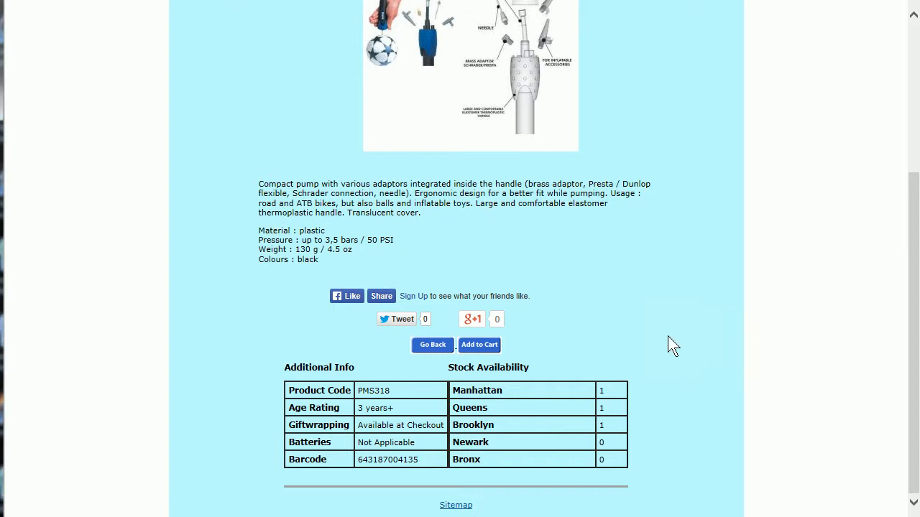
- Examine the Zefal Multisport Pump's price and description, highlighting the Age Rating, Giftwrapping, Batteries and Barcode rows under Additional Info
scroll(667, 335, "up", 1)
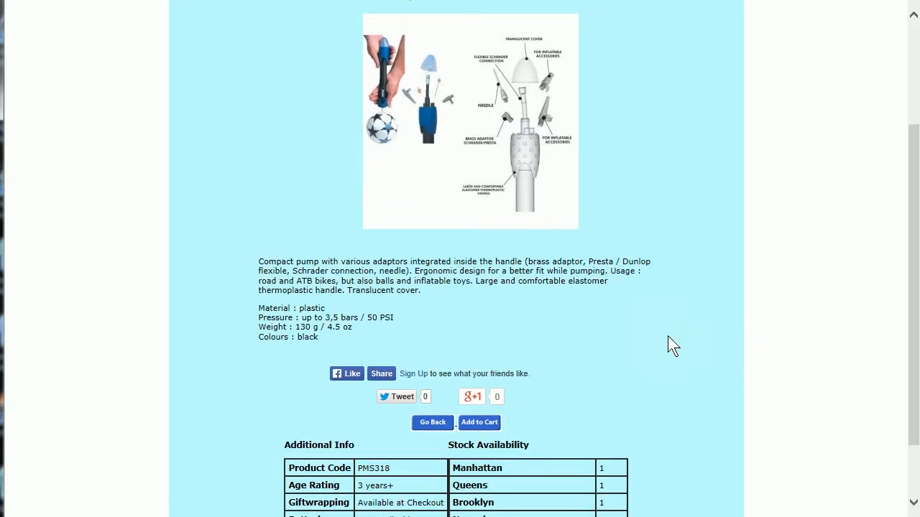
scroll(668, 335, "down", 1)
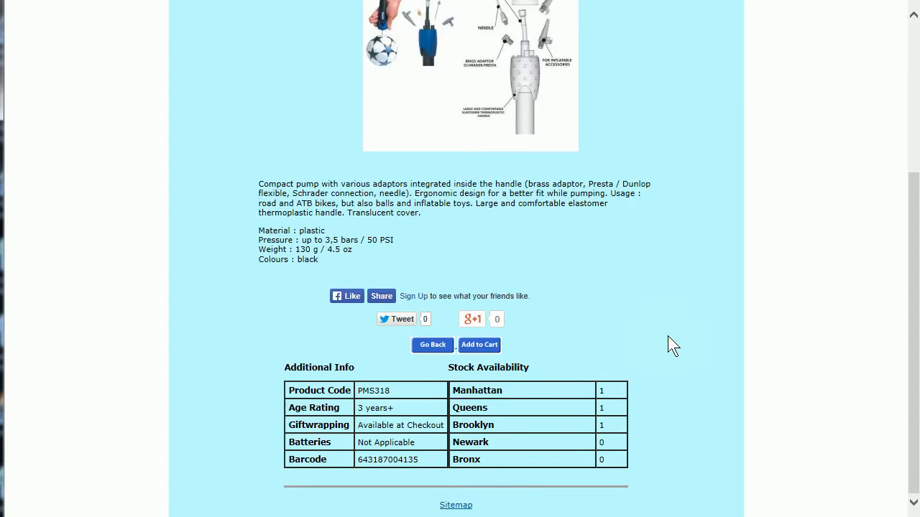
scroll(668, 336, "up", 3)
scroll(668, 336, "down", 3)
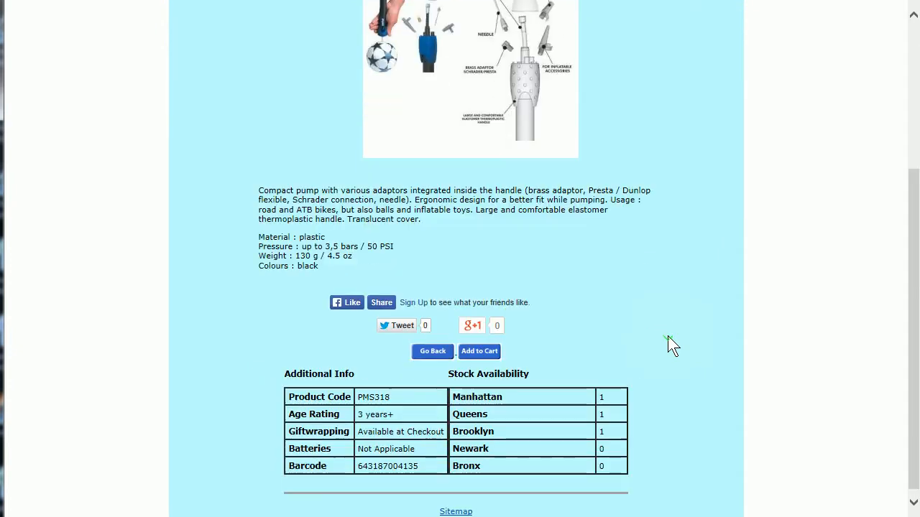
scroll(668, 336, "up", 2)
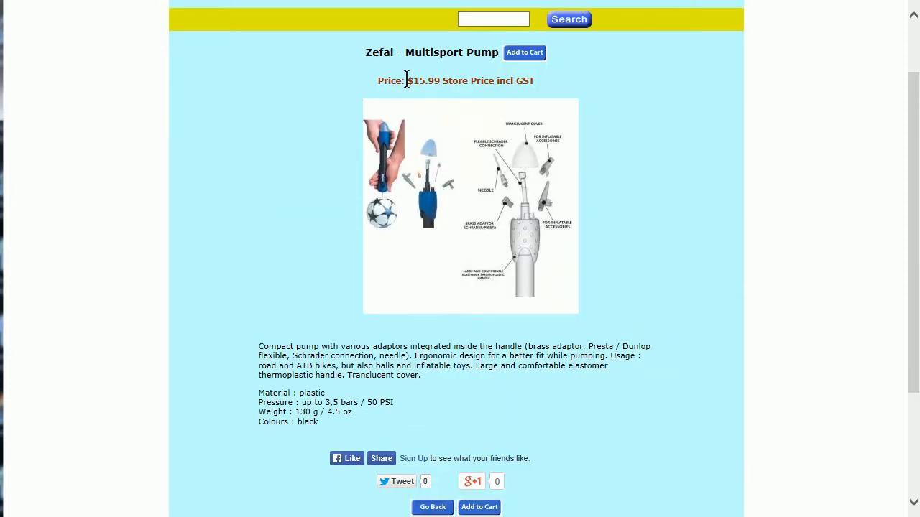
scroll(624, 325, "down", 2)
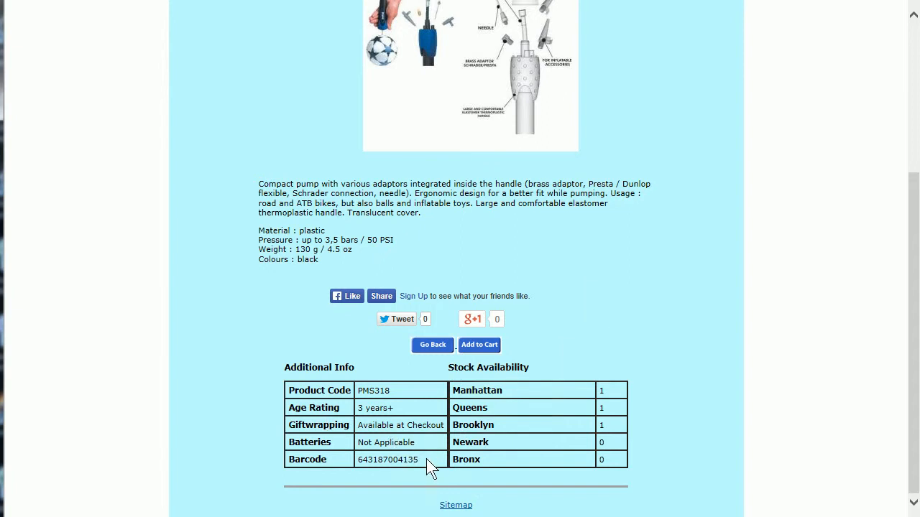
left_click_drag(426, 458, 307, 409)
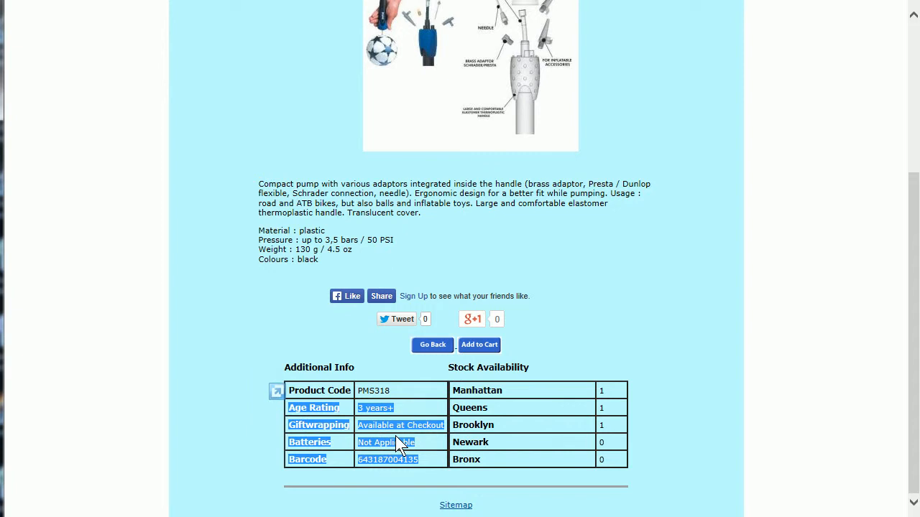
left_click(400, 406)
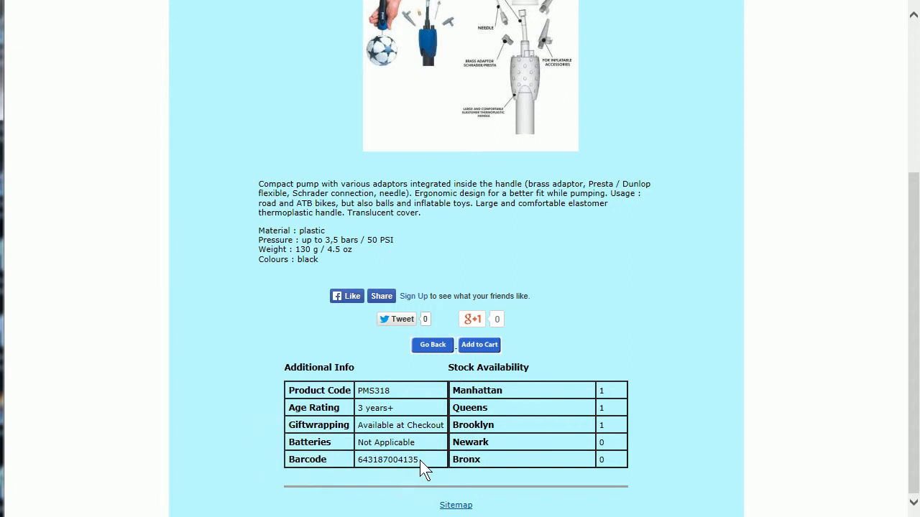
left_click_drag(419, 460, 296, 409)
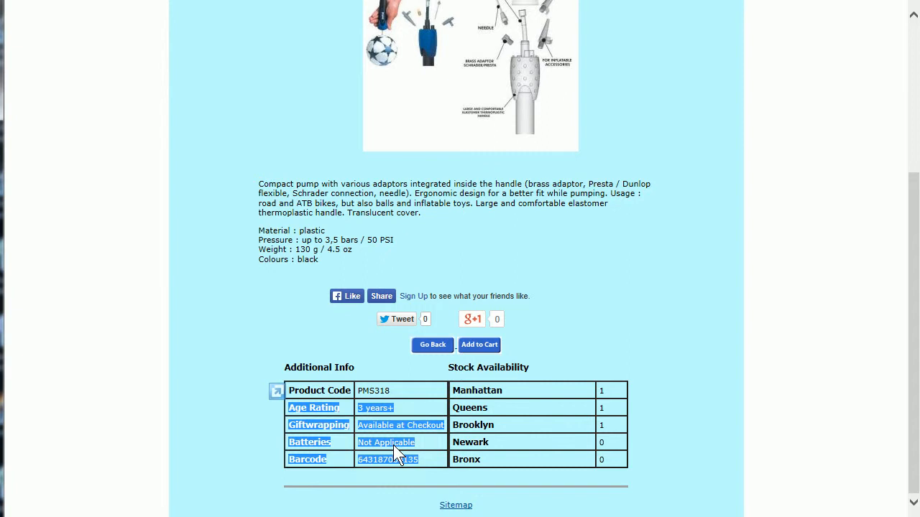
- Log in as an existing customer with the saved account e-mail and account password
scroll(393, 445, "up", 4)
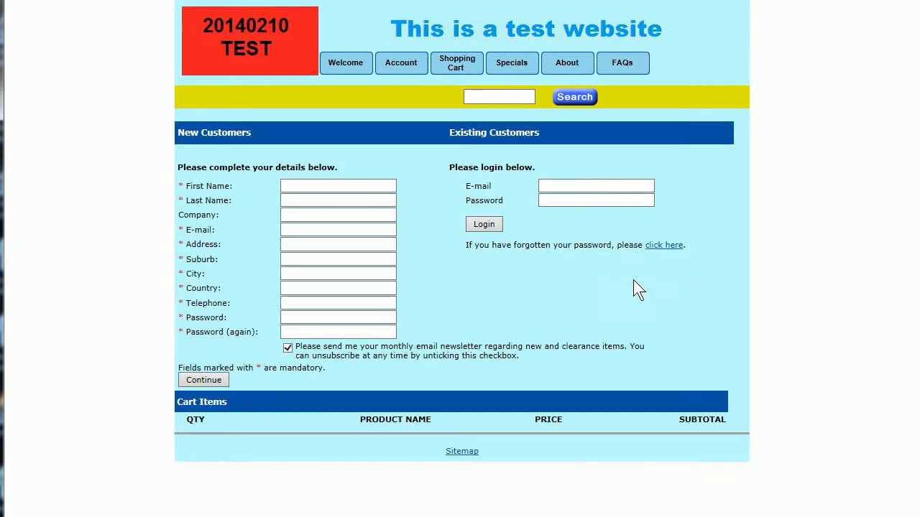
left_click(589, 185)
type("s")
key("Return")
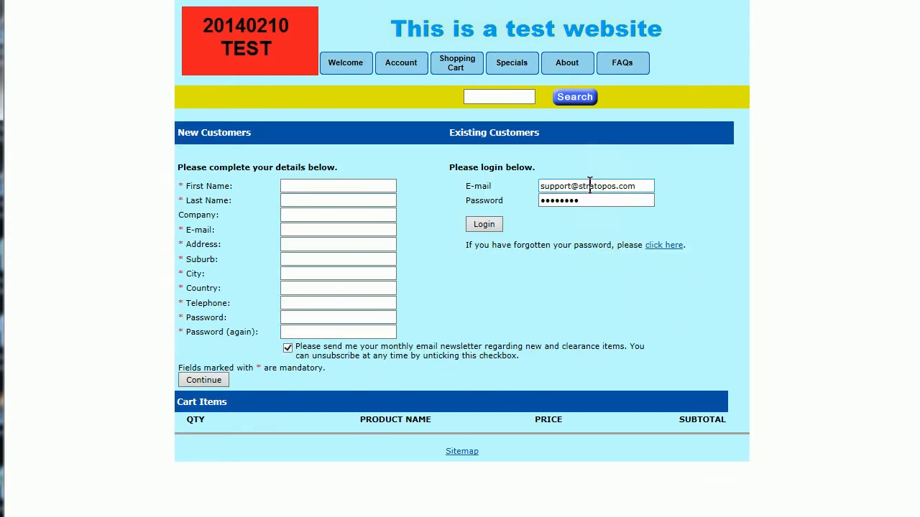
key("Return")
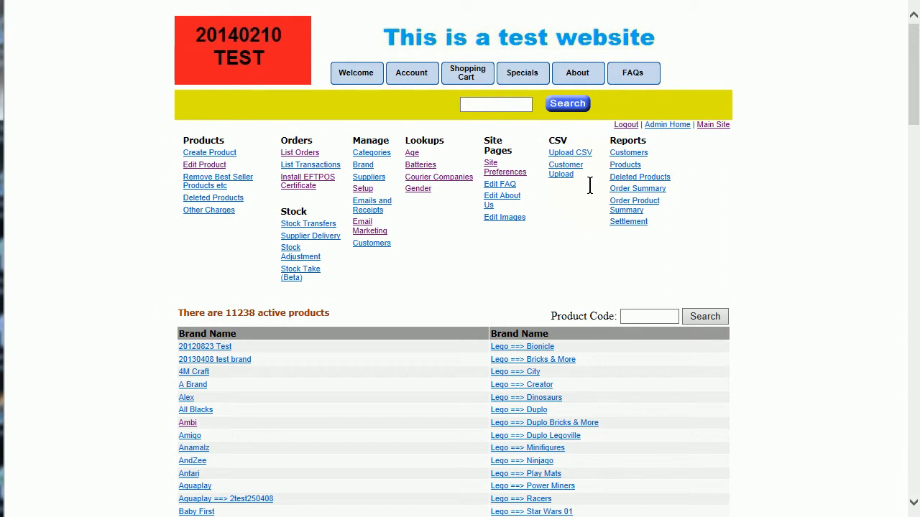
- Open the site setup preferences and review the search and product display options for age, gender, gift wrapping, batteries and barcode
left_click(366, 190)
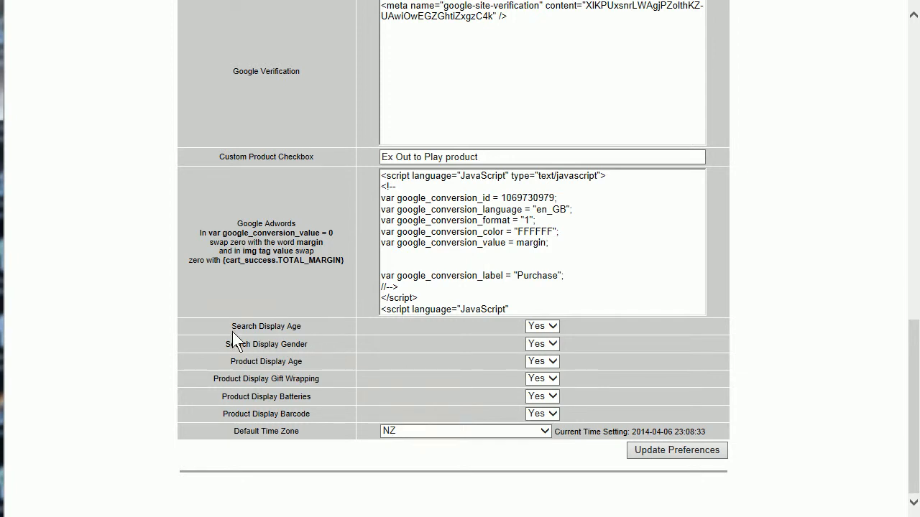
left_click_drag(228, 327, 301, 324)
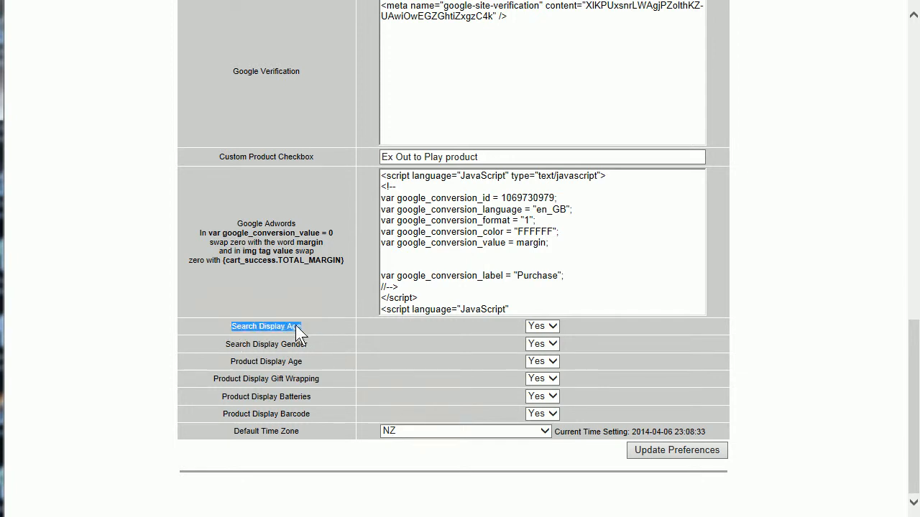
left_click(259, 349)
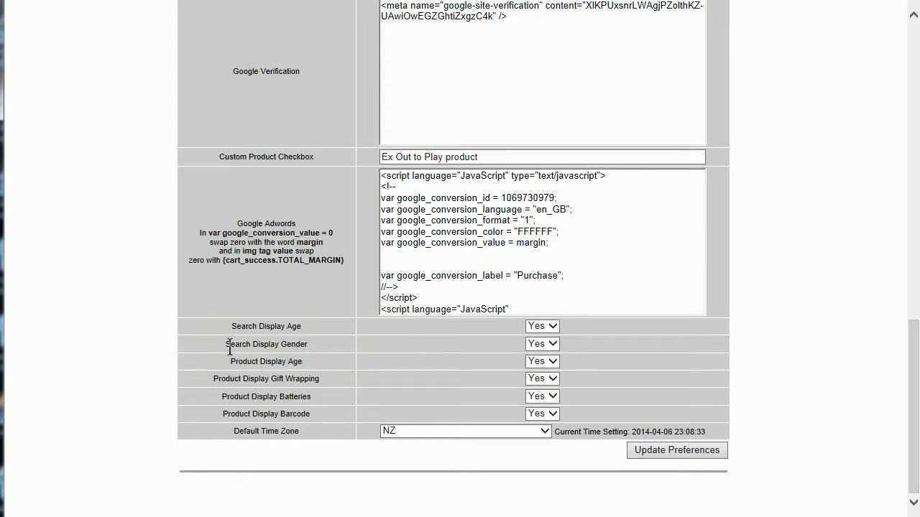
left_click_drag(226, 347, 487, 346)
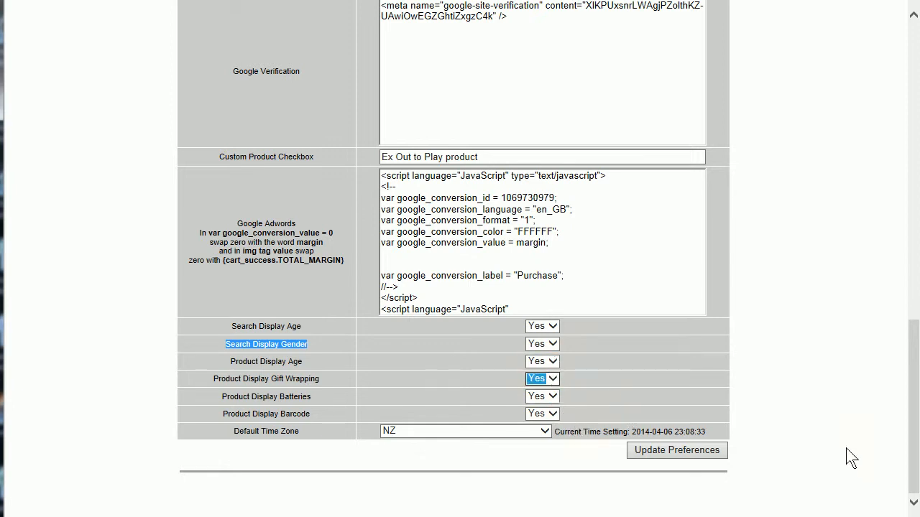
left_click(811, 449)
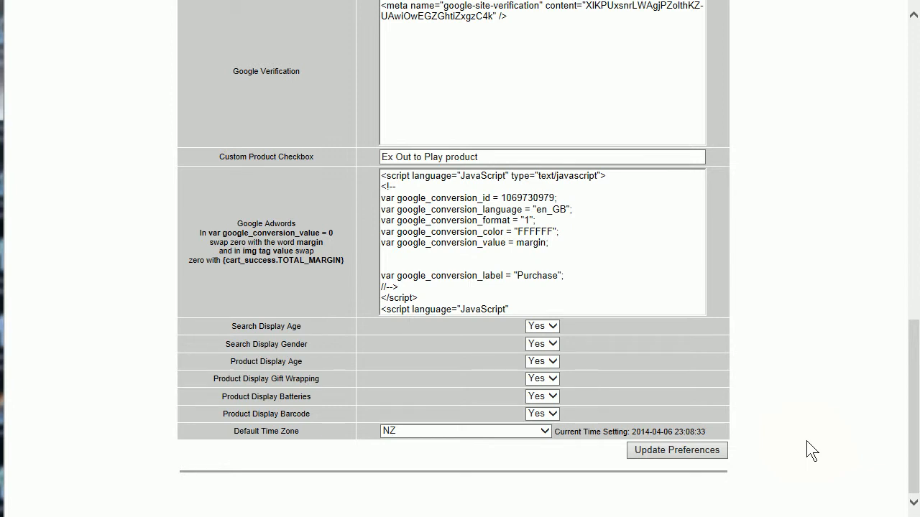
- Open the Age lookup and review the whole list of age ratings
key("Home")
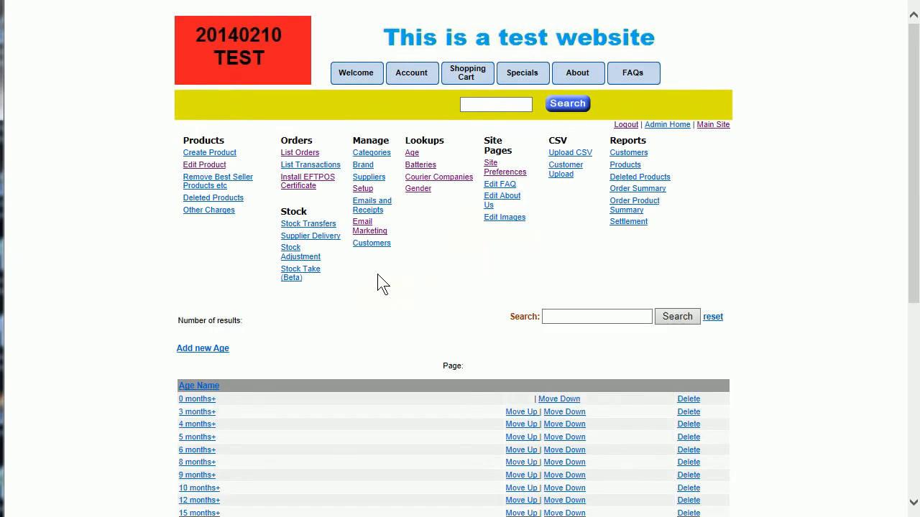
scroll(379, 283, "down", 3)
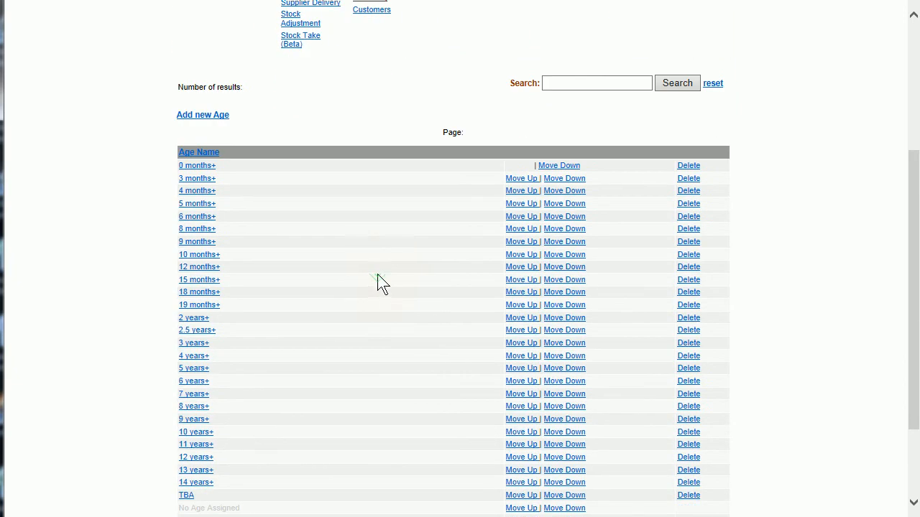
scroll(398, 305, "down", 1)
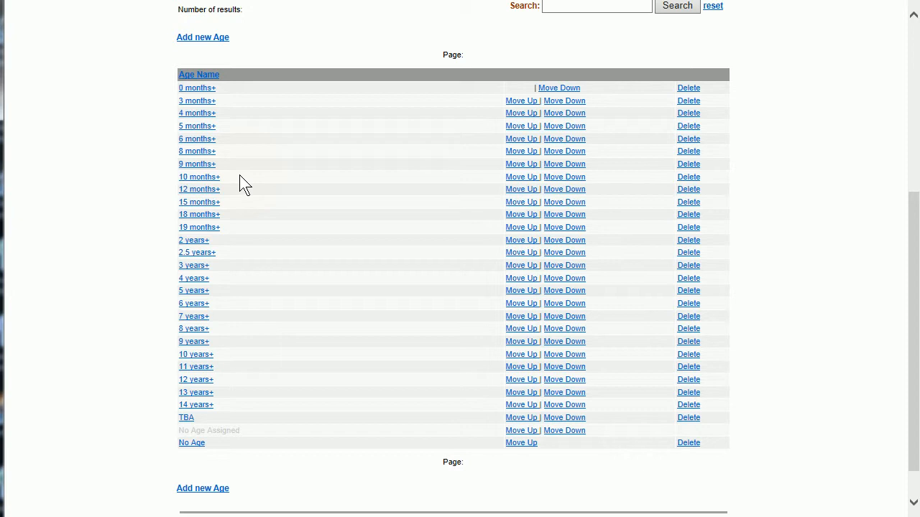
scroll(240, 177, "up", 2)
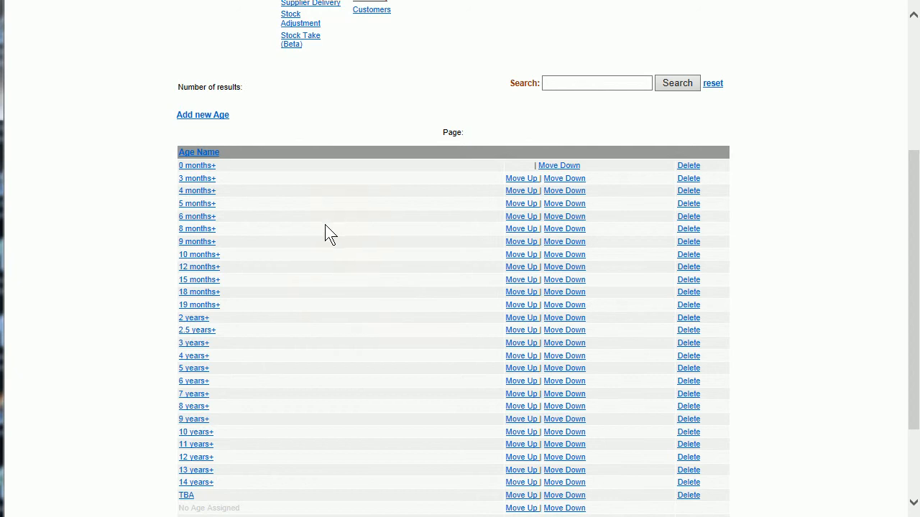
- Open the Batteries lookup and review both pages of battery names, highlighting the Not Applicable entry
scroll(325, 225, "up", 1)
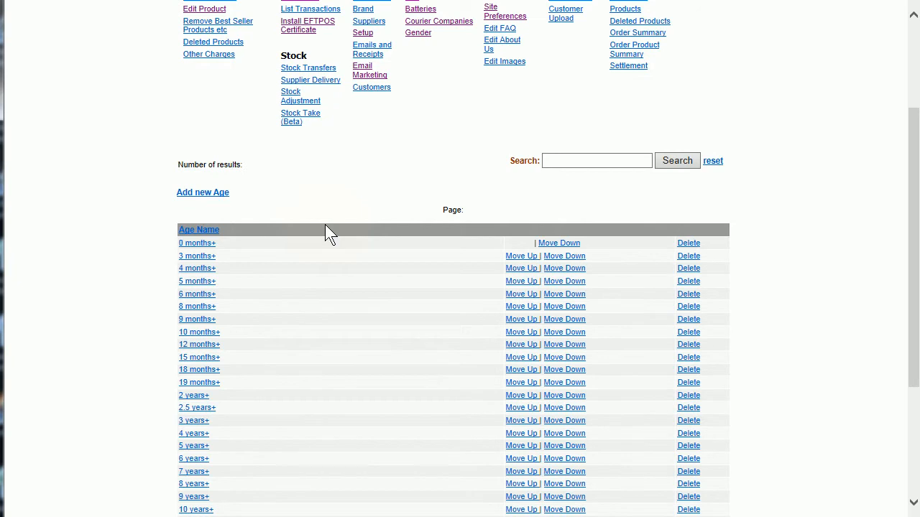
scroll(327, 232, "up", 2)
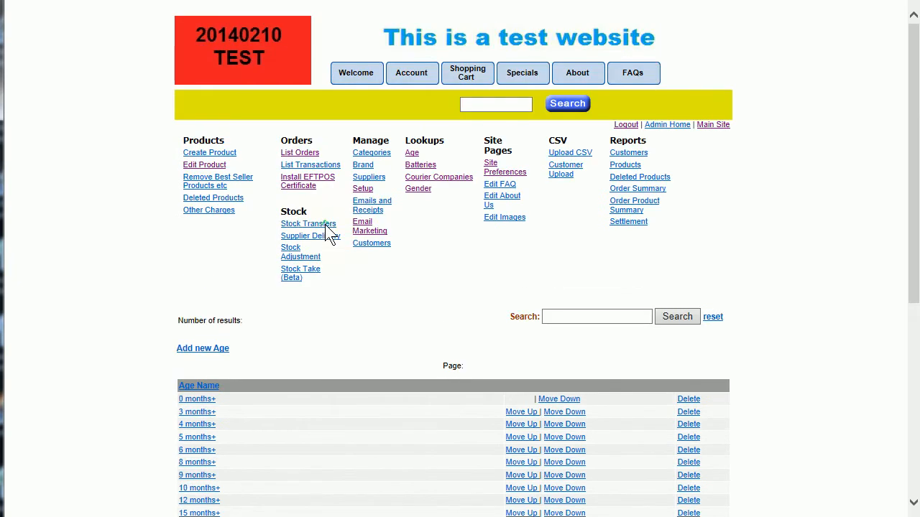
left_click(423, 165)
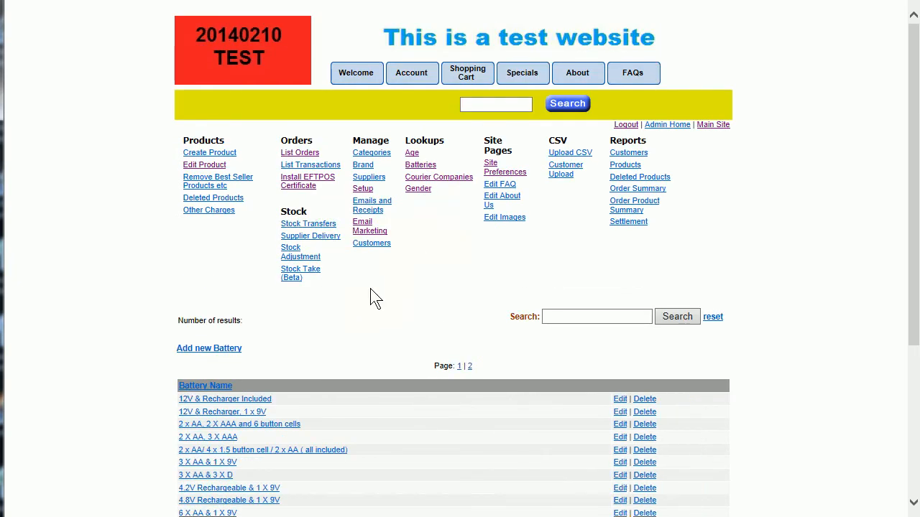
scroll(323, 321, "down", 2)
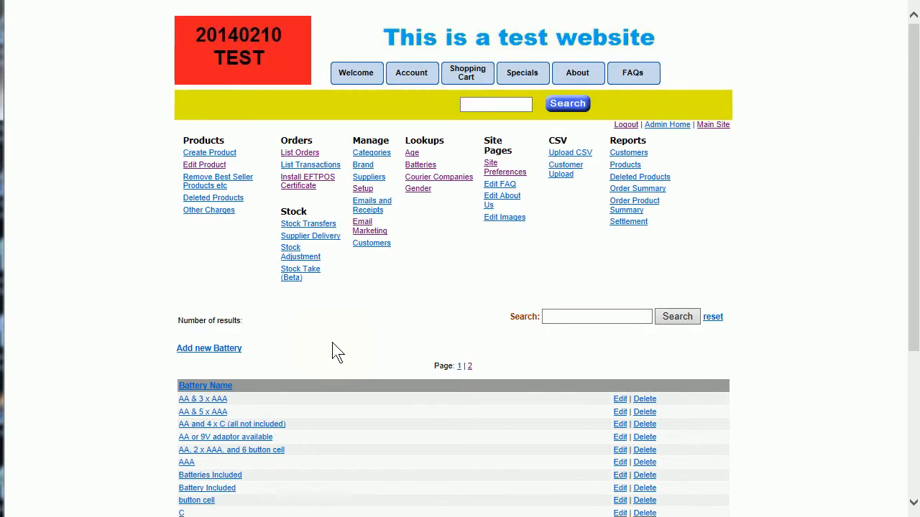
scroll(233, 408, "down", 3)
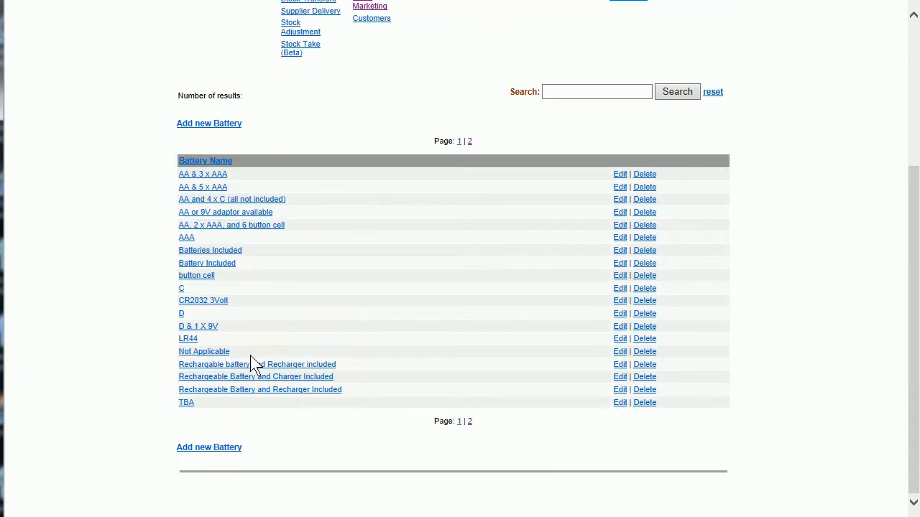
left_click_drag(244, 352, 184, 353)
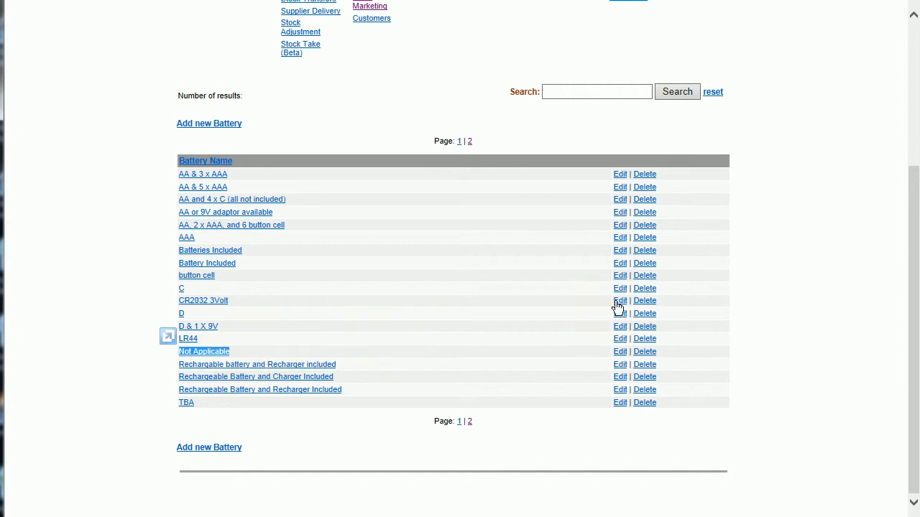
scroll(514, 278, "up", 1)
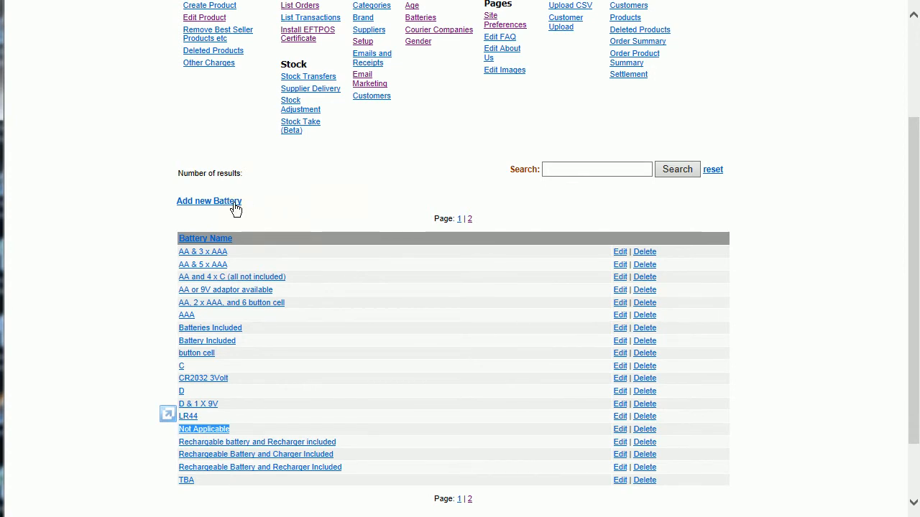
- Open the Fastway entry in the Courier Companies lookup and examine its full courier website address
scroll(331, 223, "up", 3)
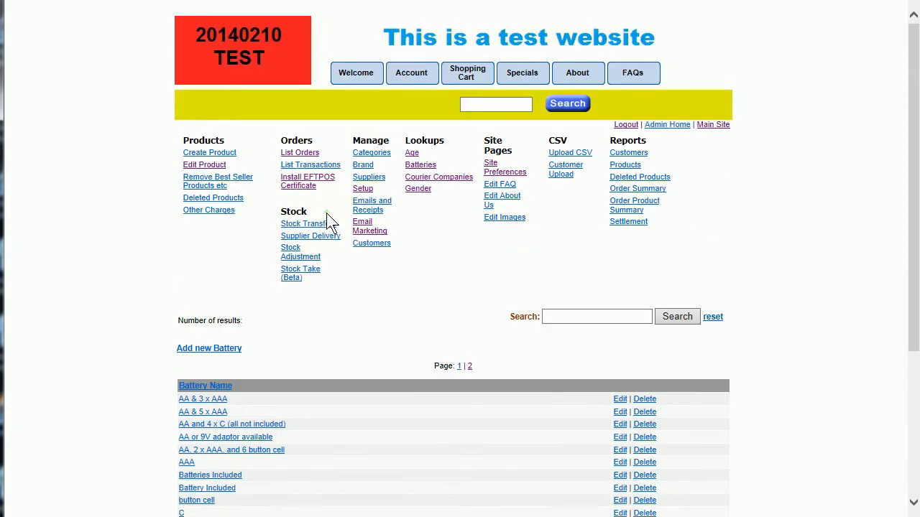
left_click(440, 179)
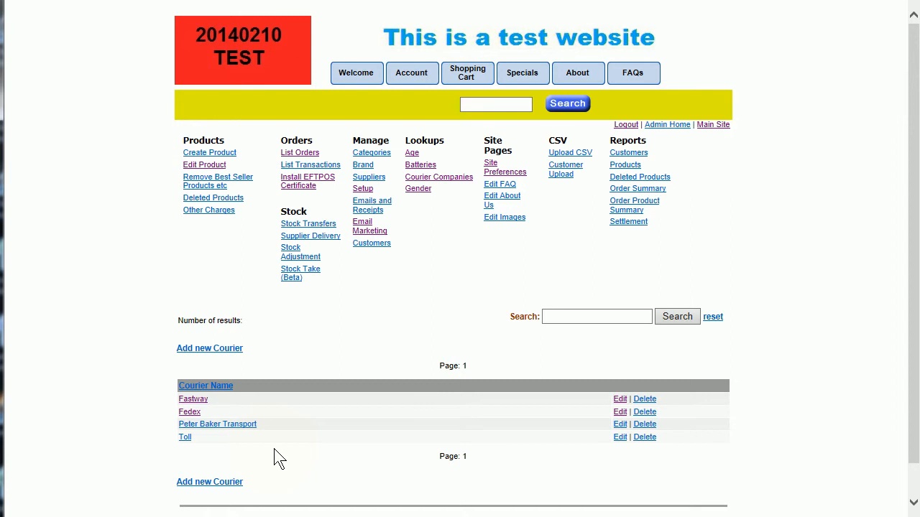
left_click(193, 401)
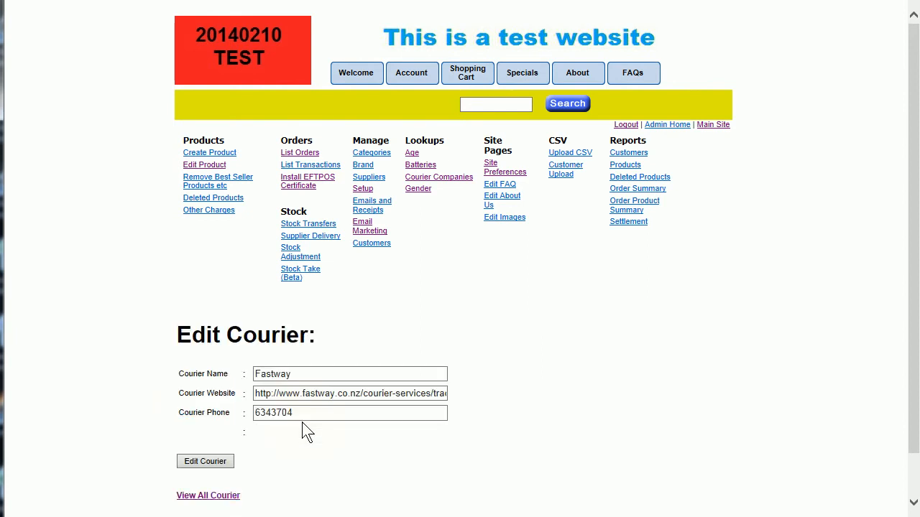
left_click(303, 393)
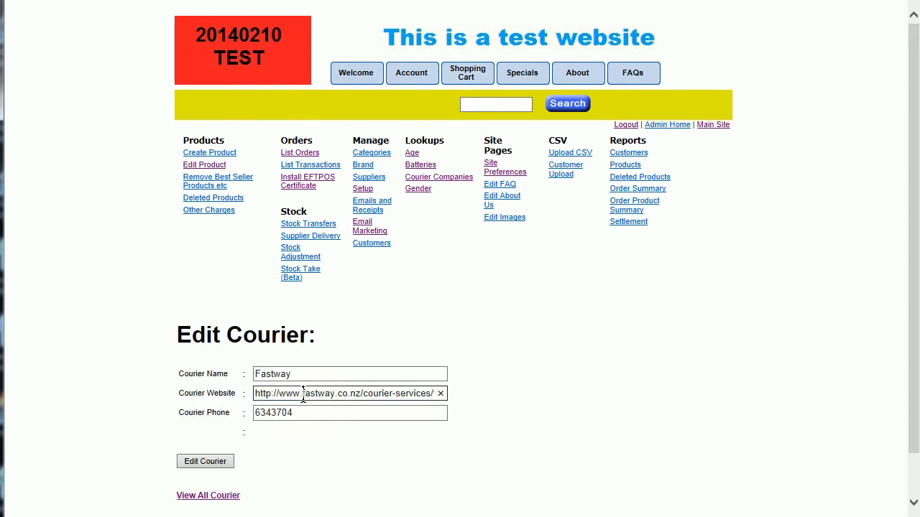
key("End")
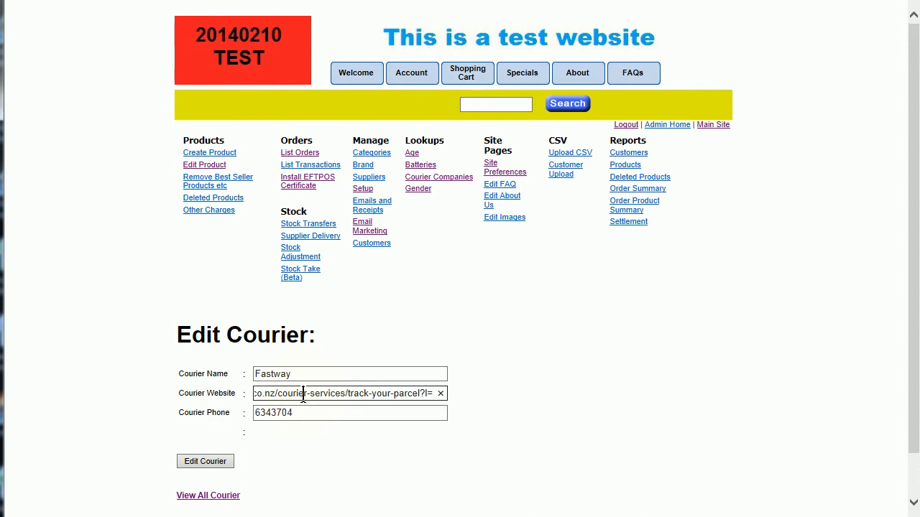
left_click_drag(431, 393, 213, 386)
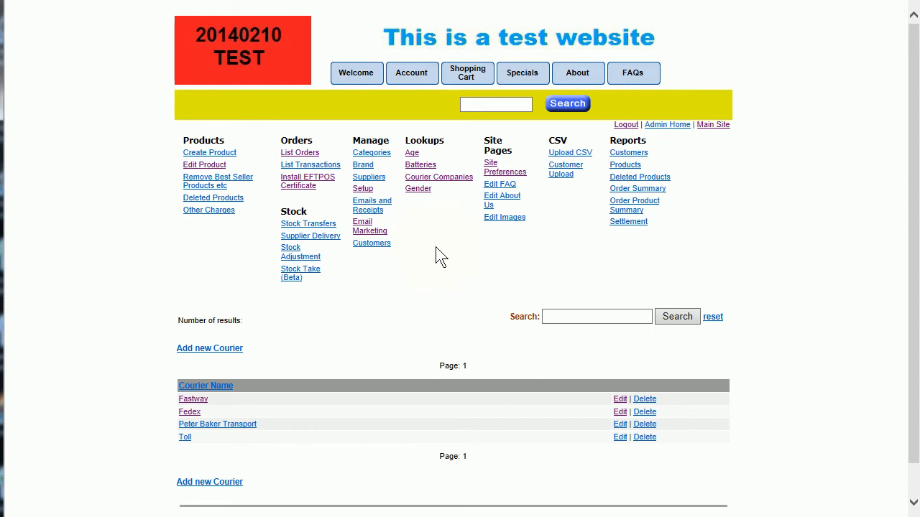
- Open the Gender lookup to view its list of gender names
left_click(417, 188)
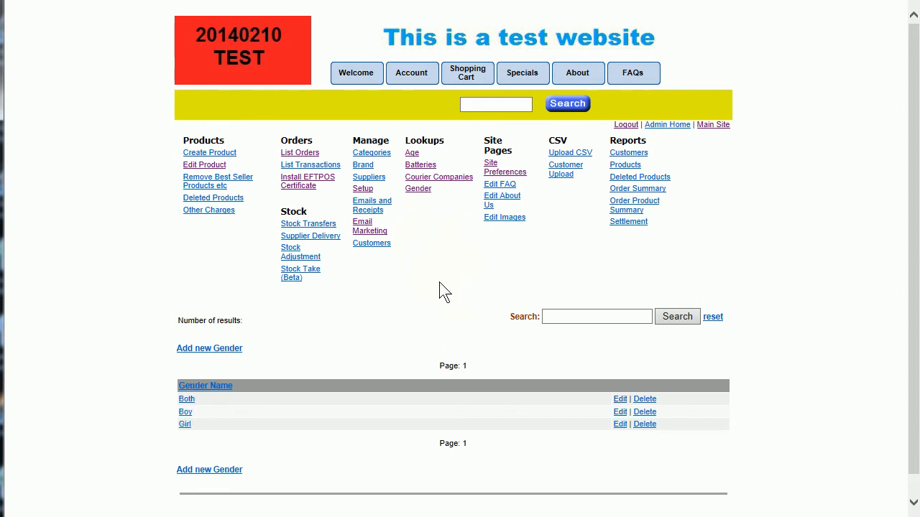